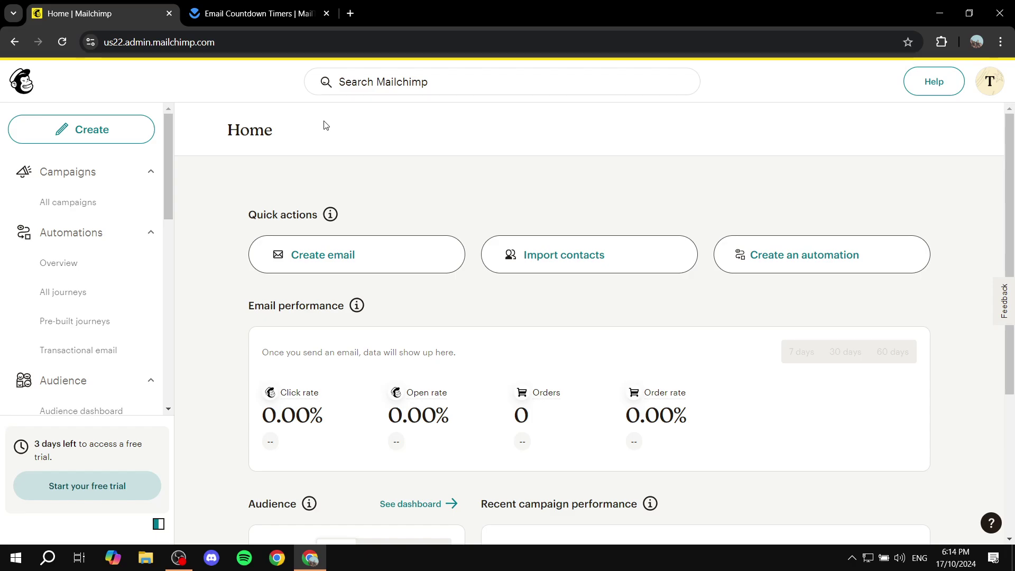
# Glance at the MailTimers countdown-timer site, then return to the Mailchimp Home dashboard
pyautogui.click(280, 7)
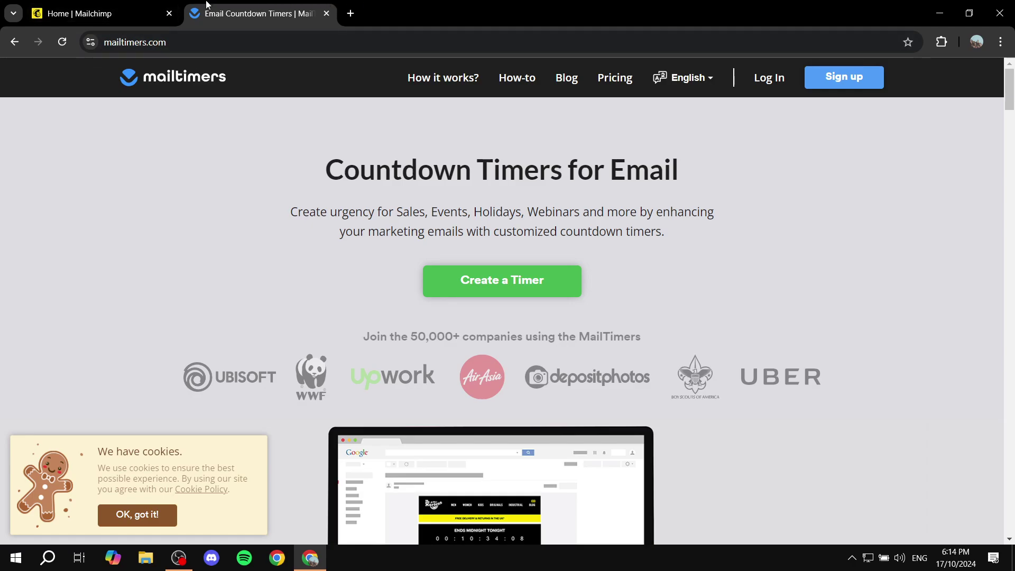
pyautogui.click(79, 11)
pyautogui.click(266, 5)
pyautogui.click(172, 5)
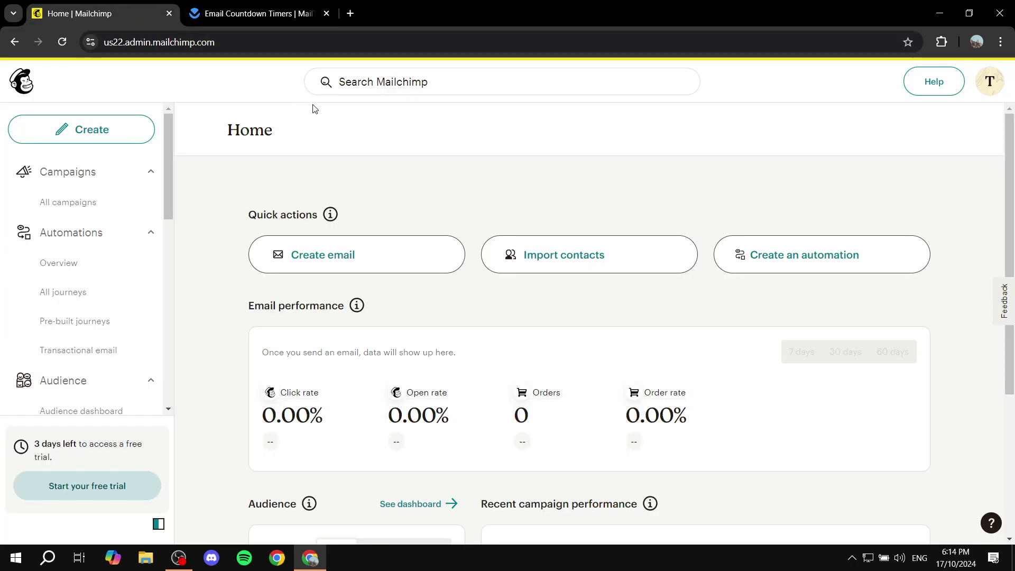
# Create a Regular email with the internal name 'Countdown' and proceed to its setup page
pyautogui.click(110, 131)
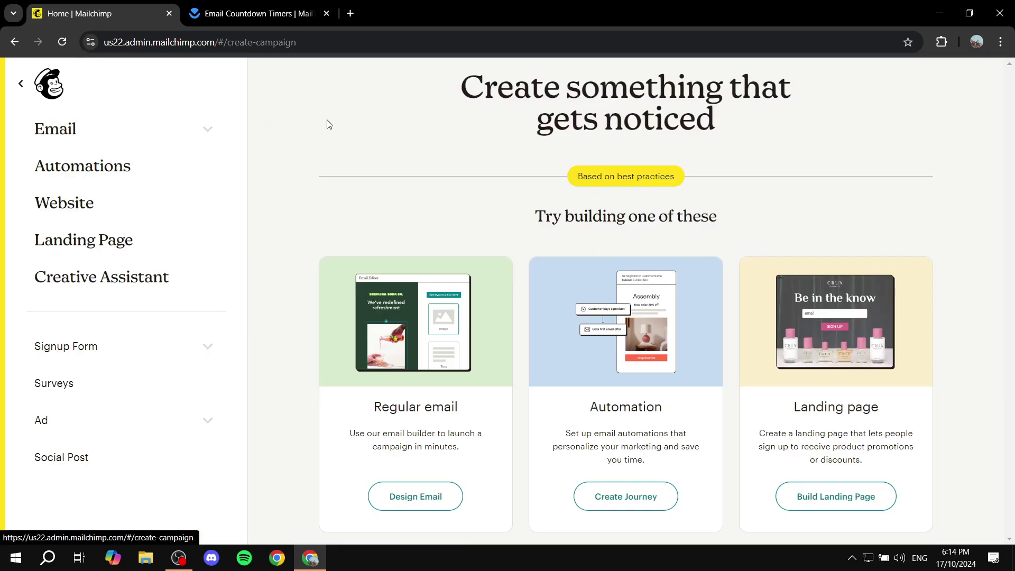
pyautogui.click(55, 128)
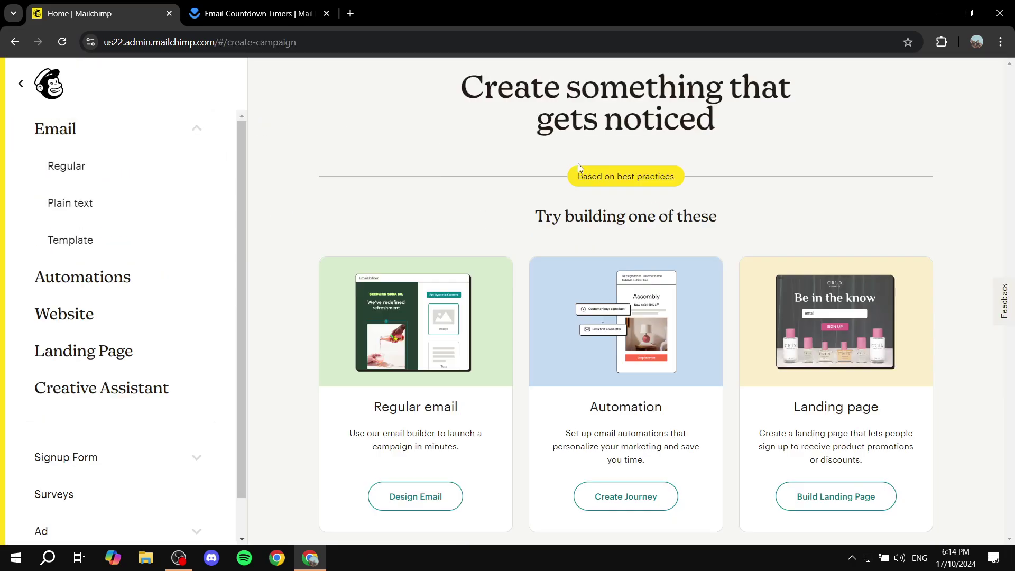
pyautogui.click(90, 169)
pyautogui.click(581, 336)
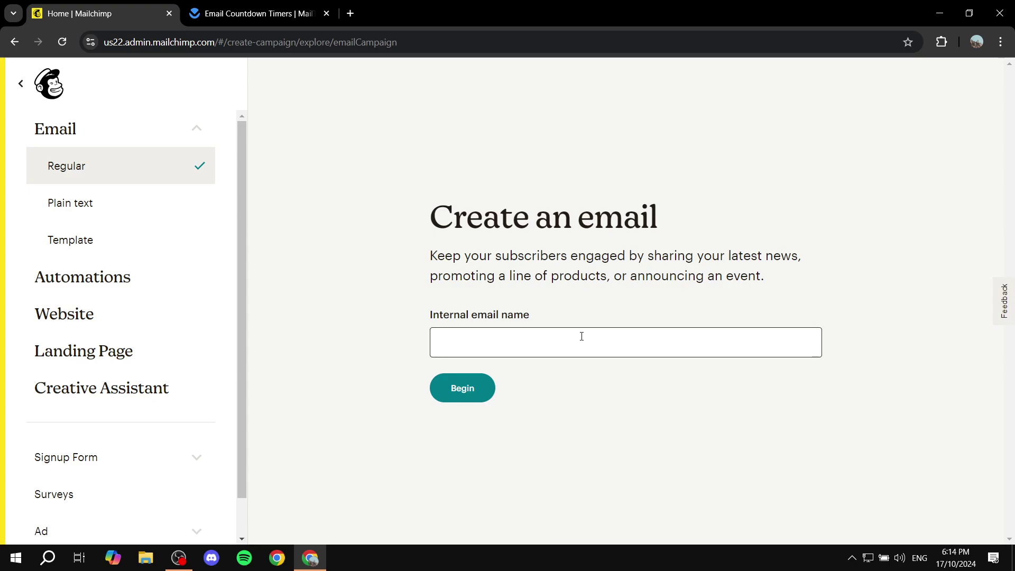
pyautogui.click(578, 338)
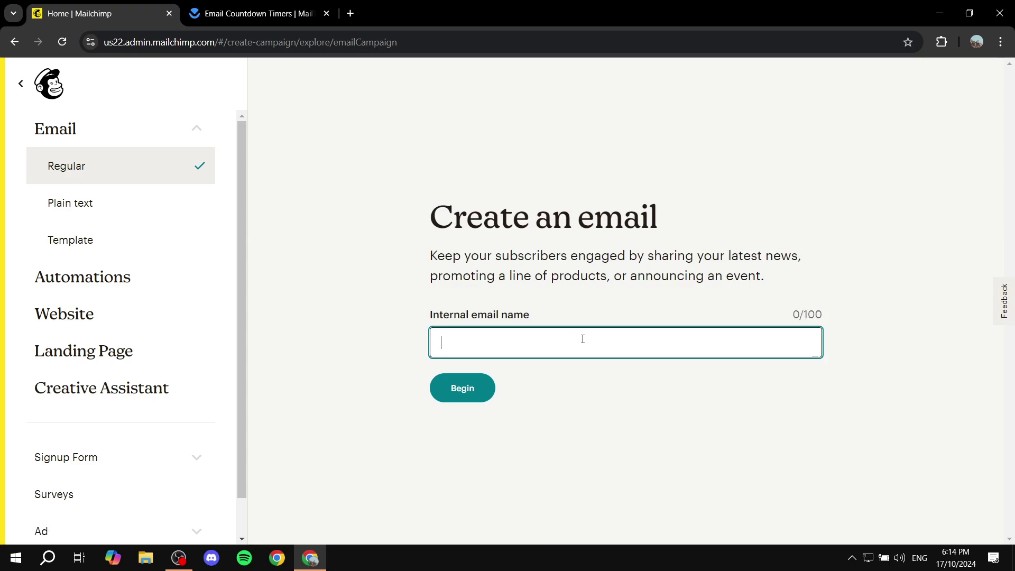
pyautogui.write('Countdown')
pyautogui.click(464, 390)
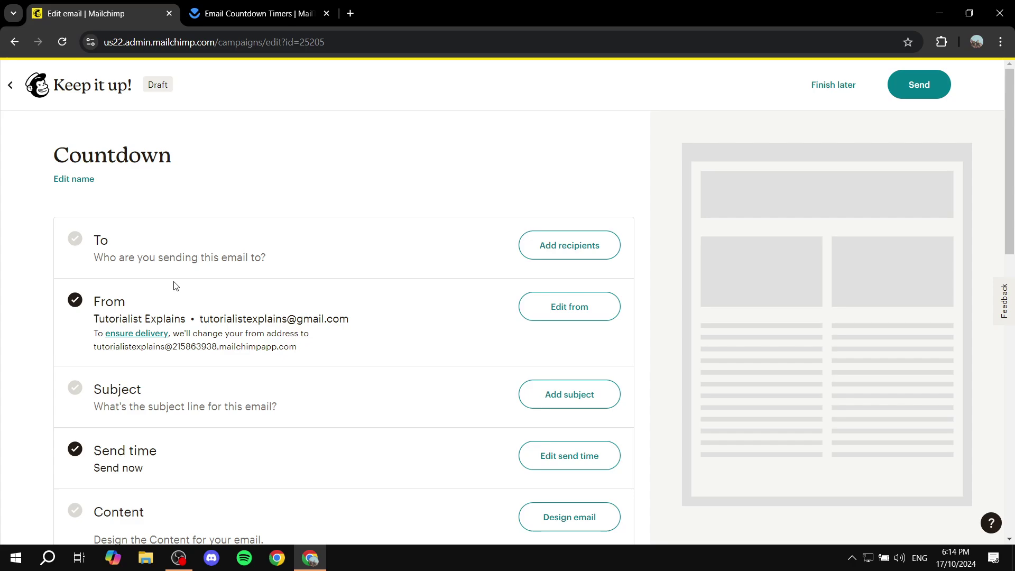
# Enter 'Countdown' as the Countdown email's subject line and save it
pyautogui.moveTo(91, 241); pyautogui.dragTo(112, 241)
pyautogui.click(141, 243)
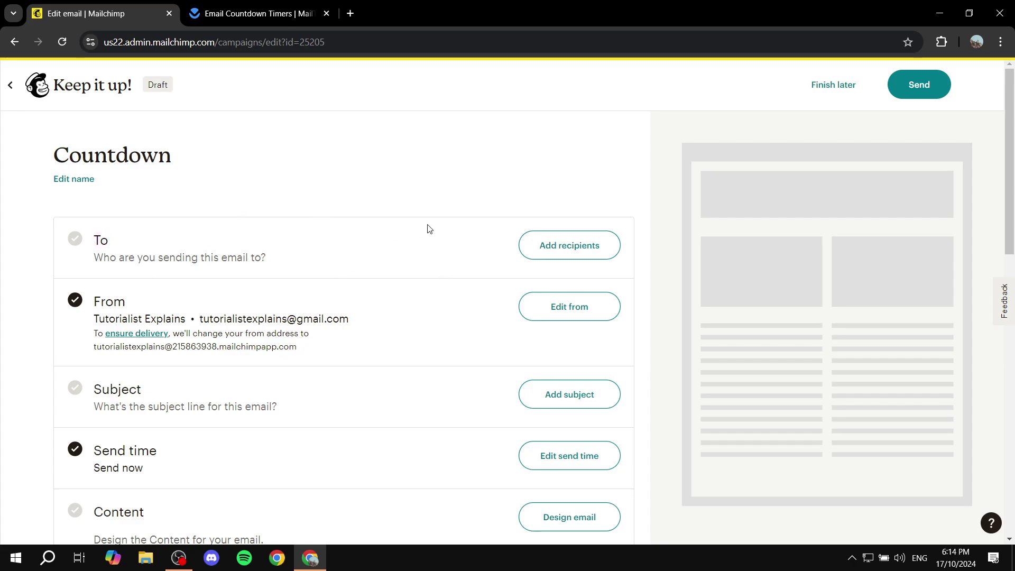
pyautogui.scroll(-2, 465, 290)
pyautogui.click(548, 338)
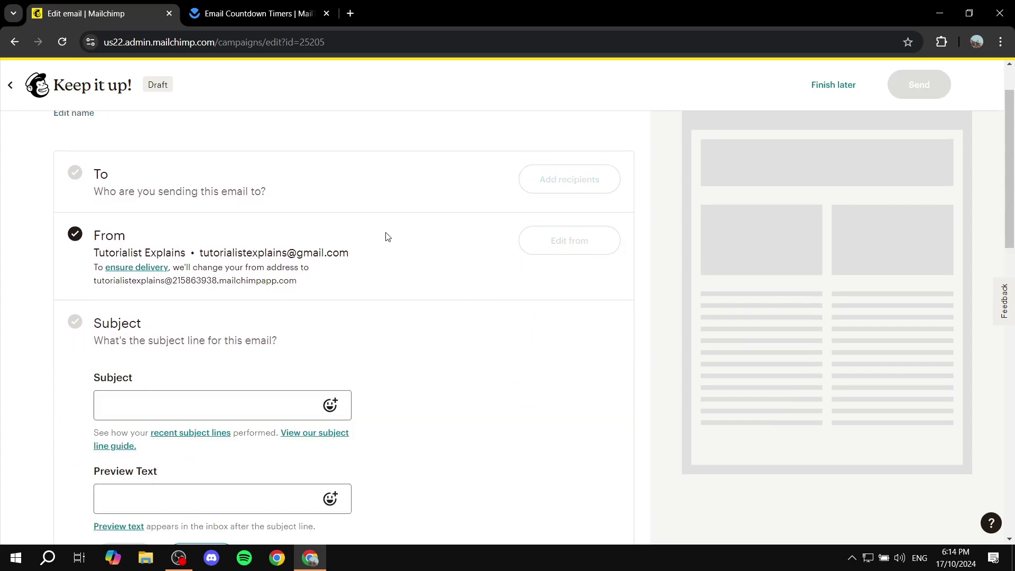
pyautogui.click(173, 400)
pyautogui.click(212, 438)
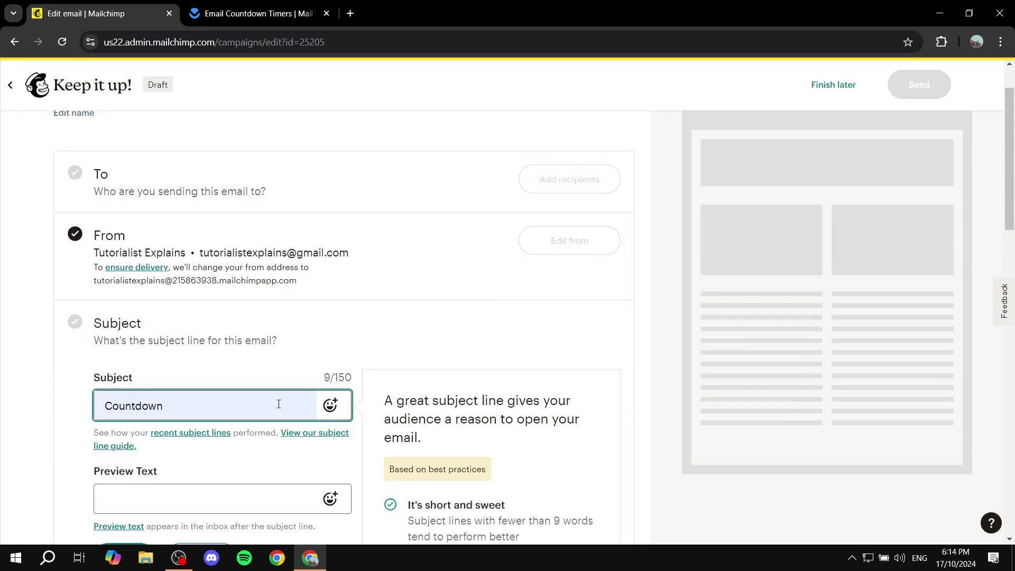
pyautogui.scroll(-3, 322, 349)
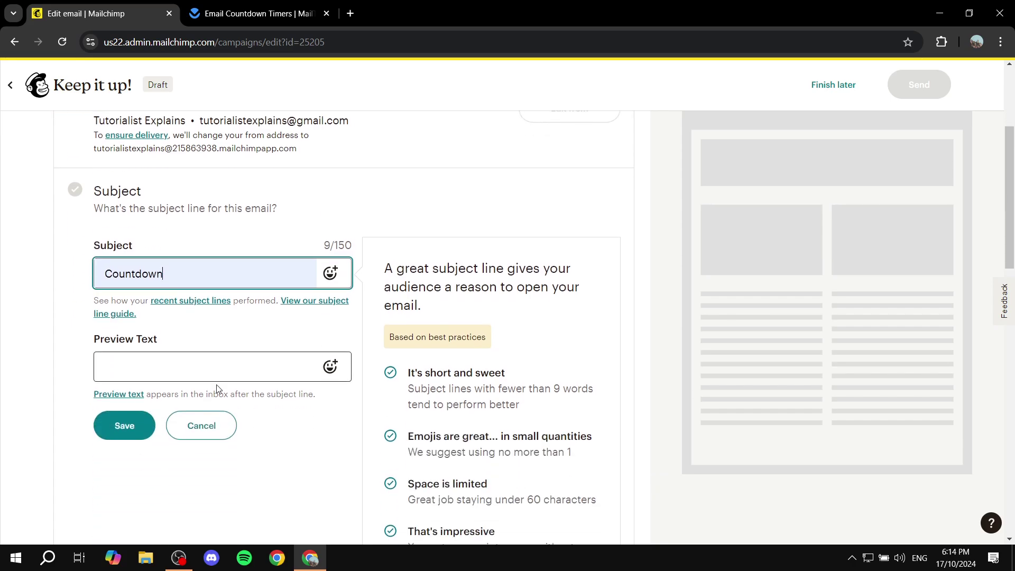
pyautogui.click(136, 423)
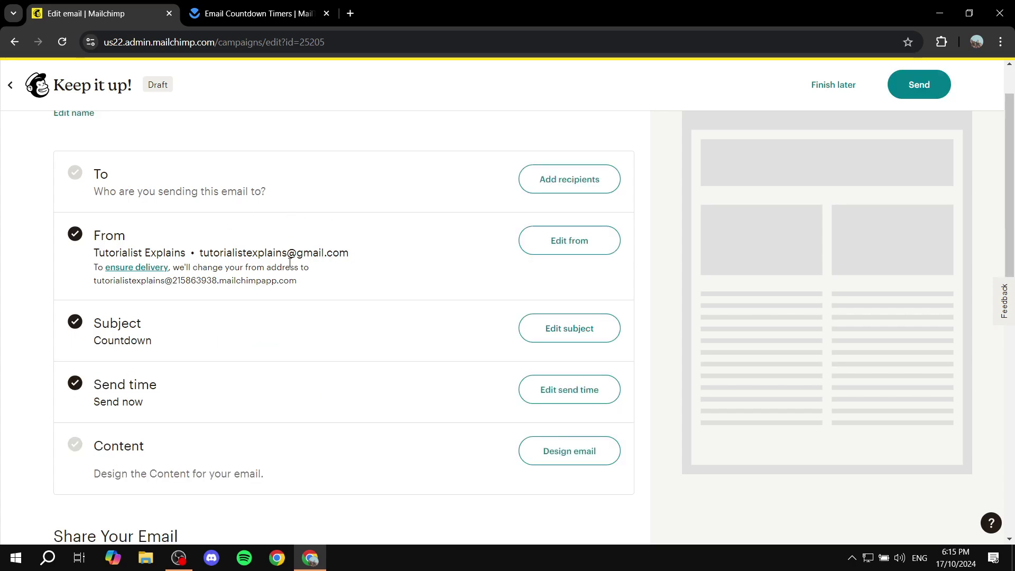
pyautogui.scroll(-2, 379, 280)
pyautogui.scroll(1, 335, 296)
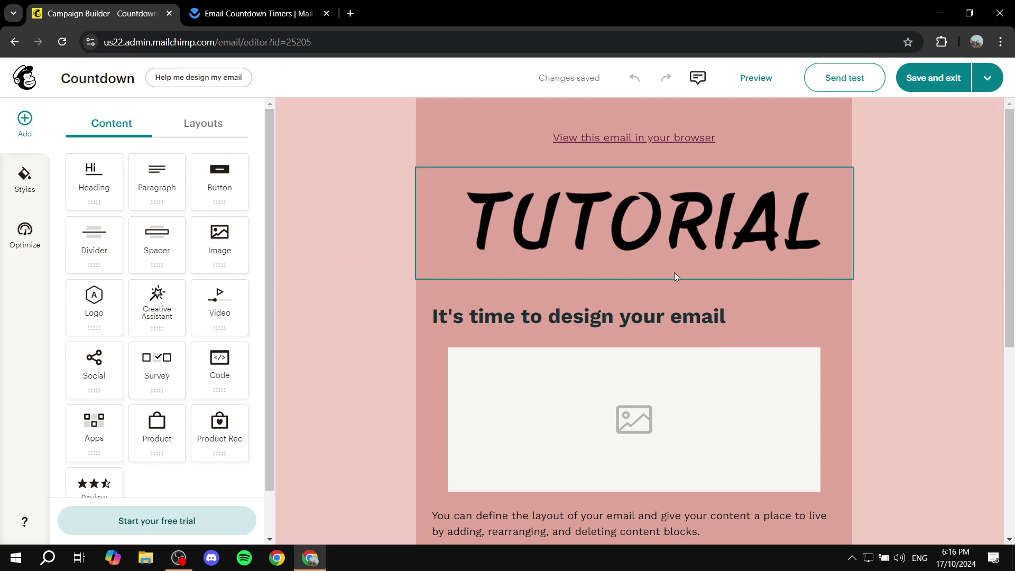
# Scroll through the Bold template's placeholder image, body text and button under the TUTORIAL header
pyautogui.scroll(-5, 767, 360)
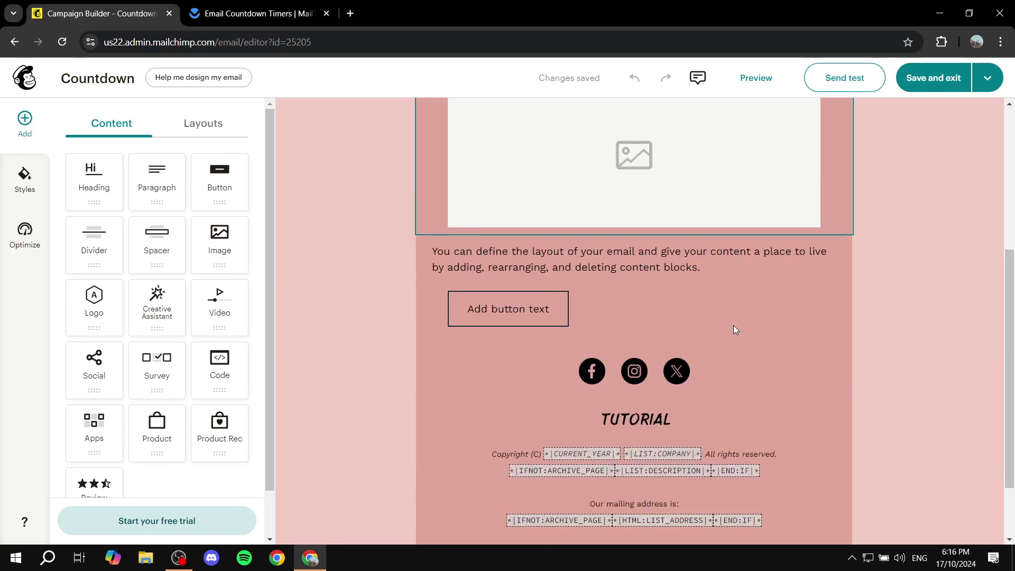
pyautogui.scroll(4, 732, 327)
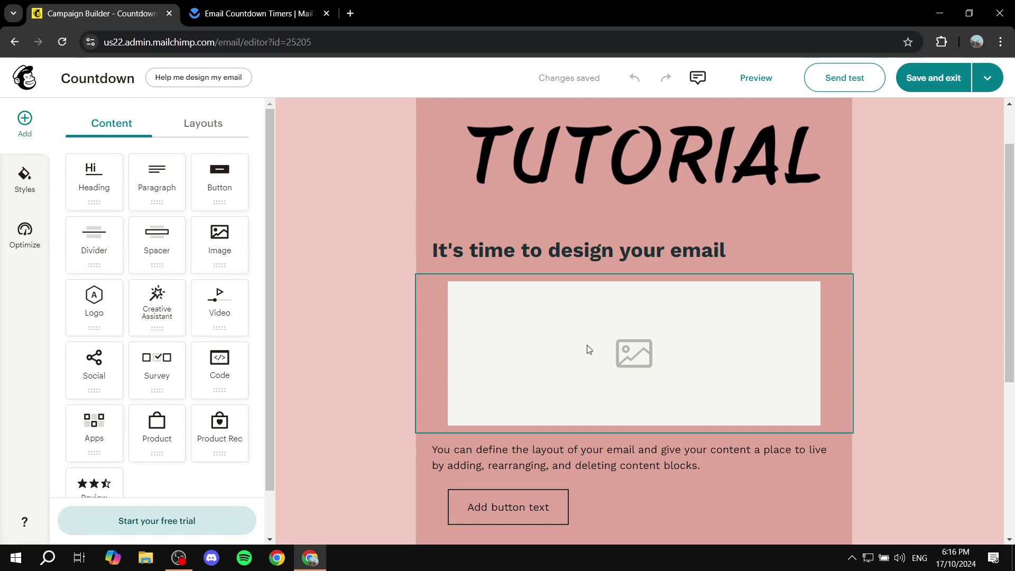
# Delete the empty image block and place a Code block above the heading
pyautogui.click(588, 349)
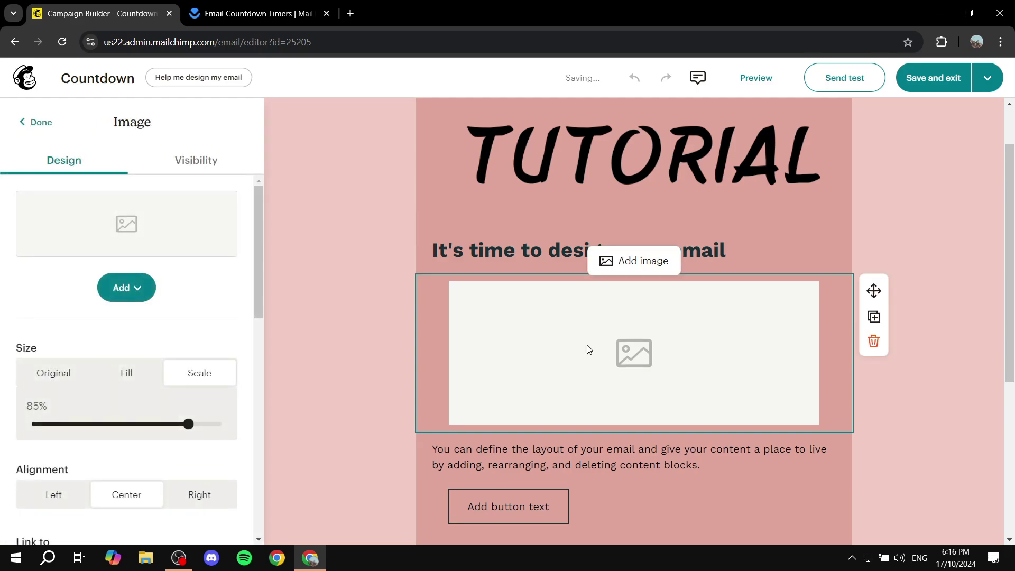
pyautogui.click(873, 341)
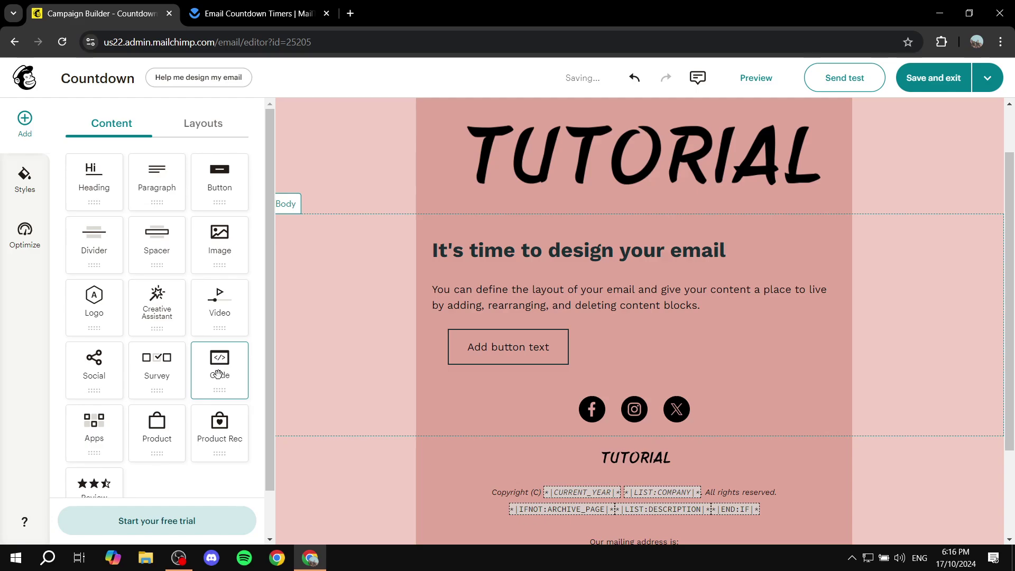
pyautogui.moveTo(217, 374); pyautogui.dragTo(613, 225)
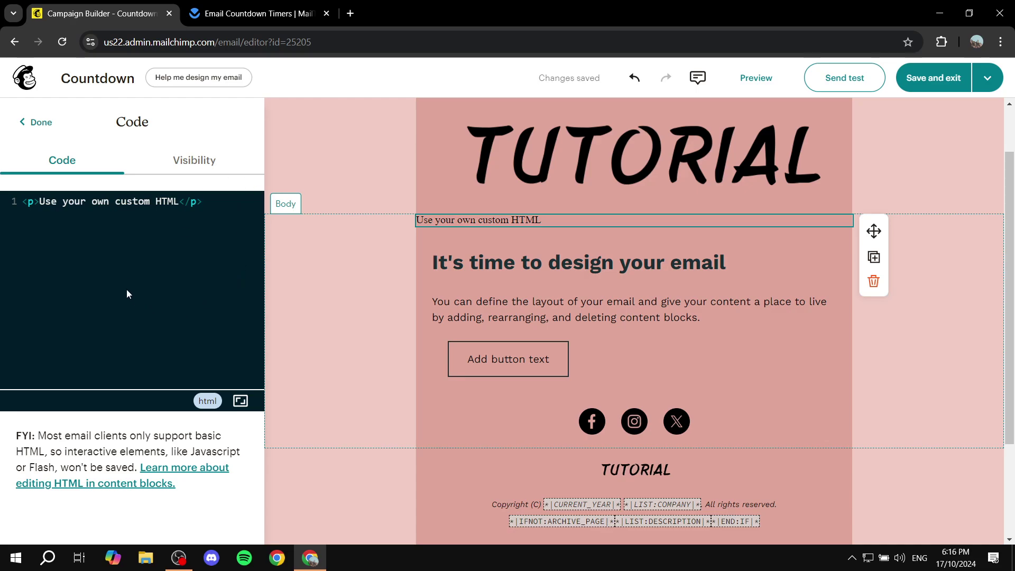
# Go from the MailTimers home page via Create a Timer into the account dashboard
pyautogui.click(248, 13)
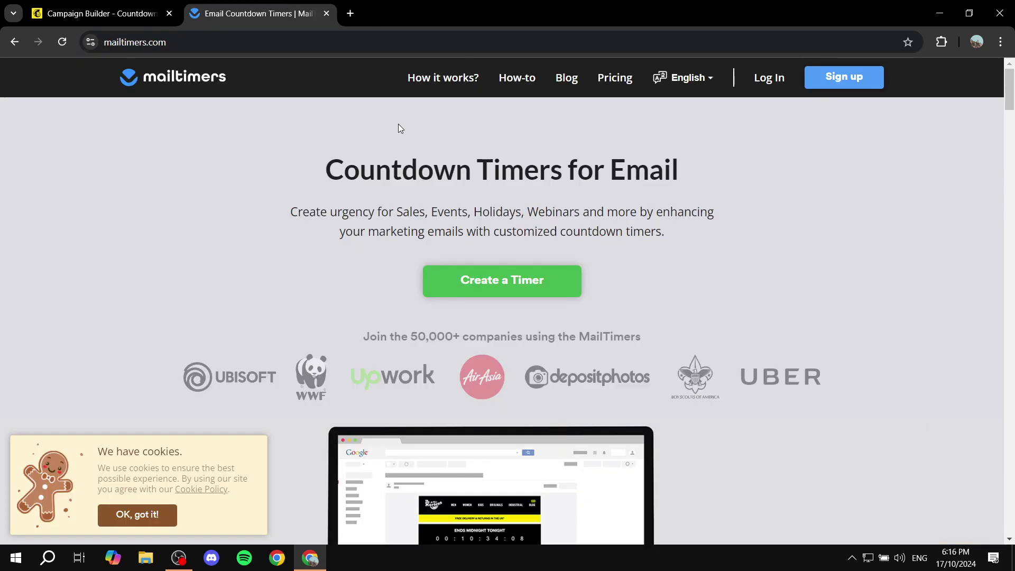
pyautogui.click(465, 279)
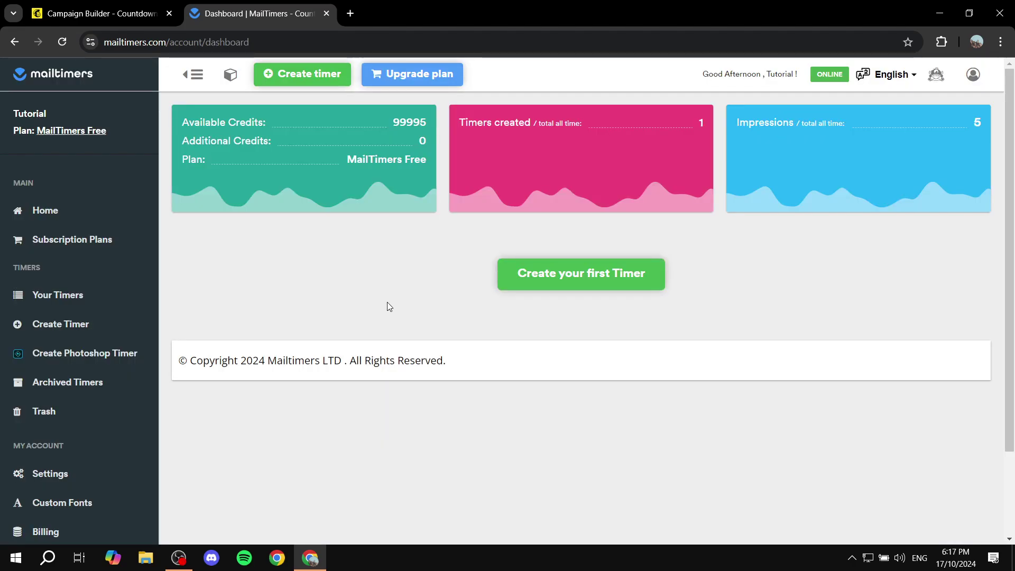
pyautogui.click(67, 211)
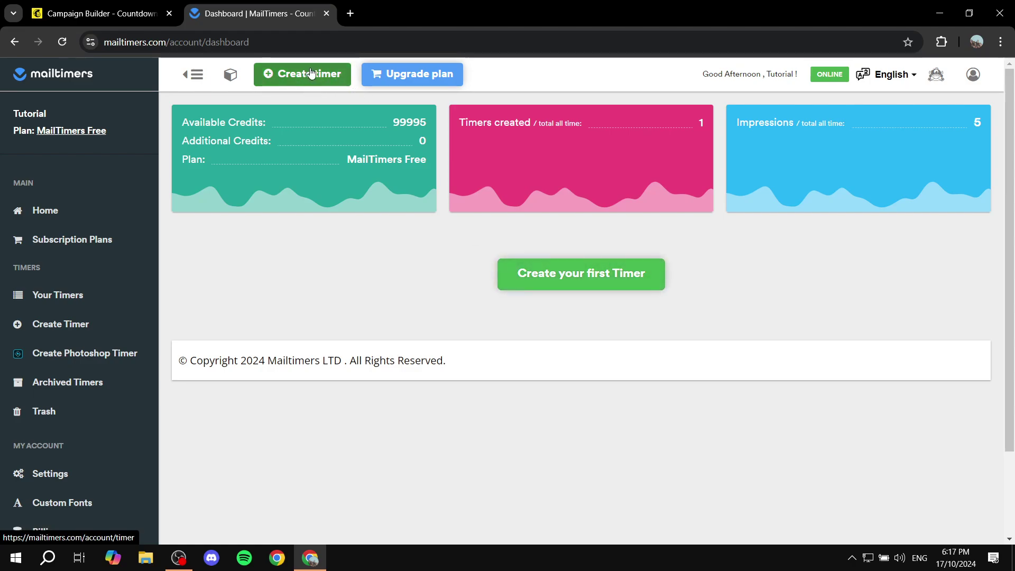
# Start a new timer and browse through the available timer templates
pyautogui.click(559, 283)
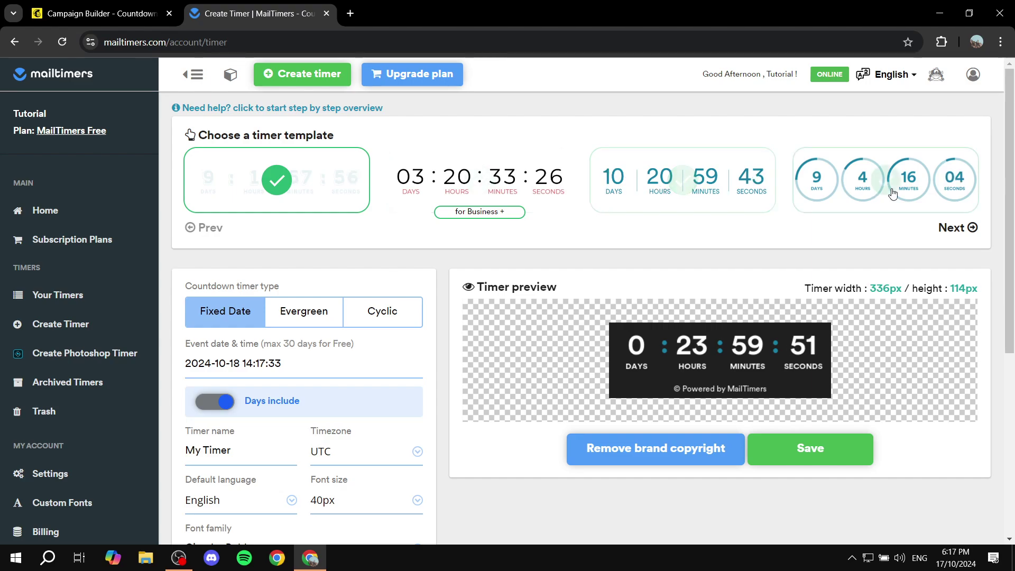
pyautogui.click(971, 227)
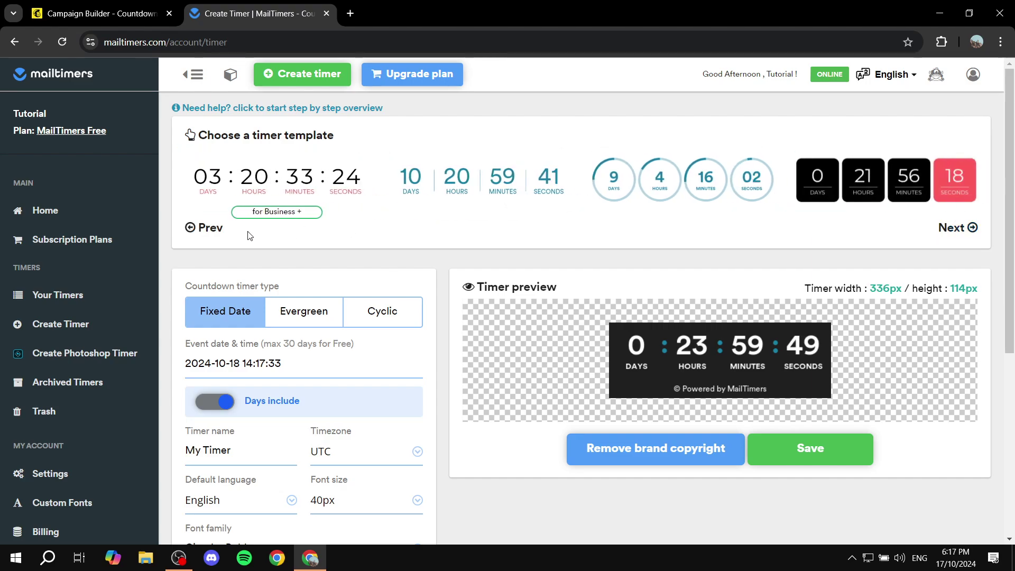
pyautogui.click(187, 229)
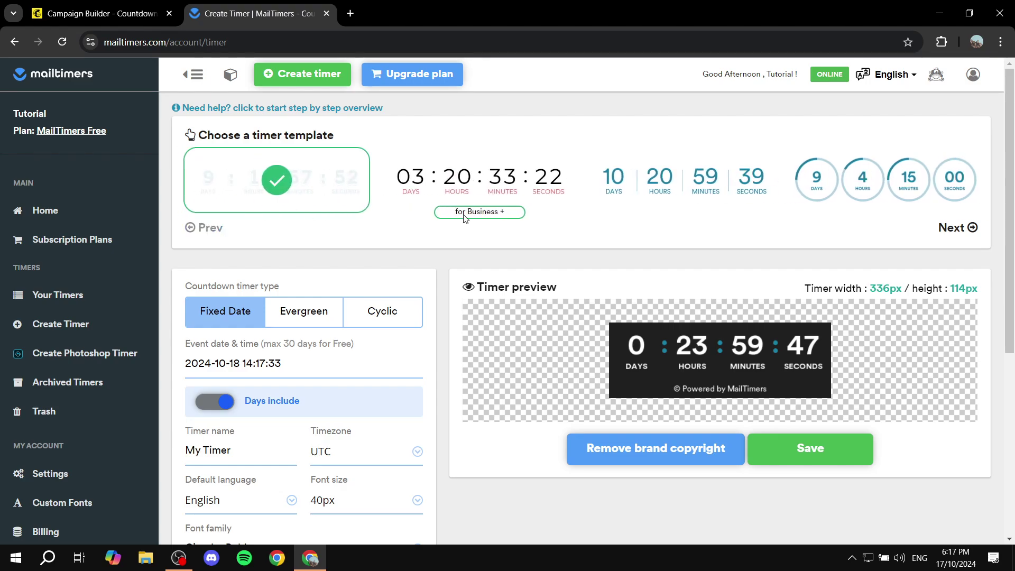
pyautogui.scroll(-1, 370, 238)
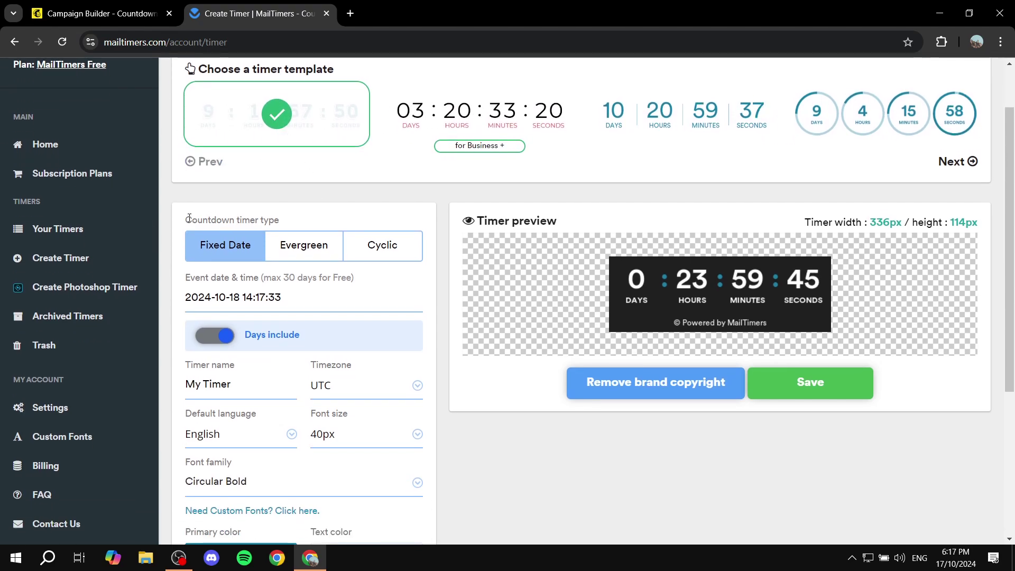
pyautogui.moveTo(185, 220); pyautogui.dragTo(298, 223)
pyautogui.click(296, 225)
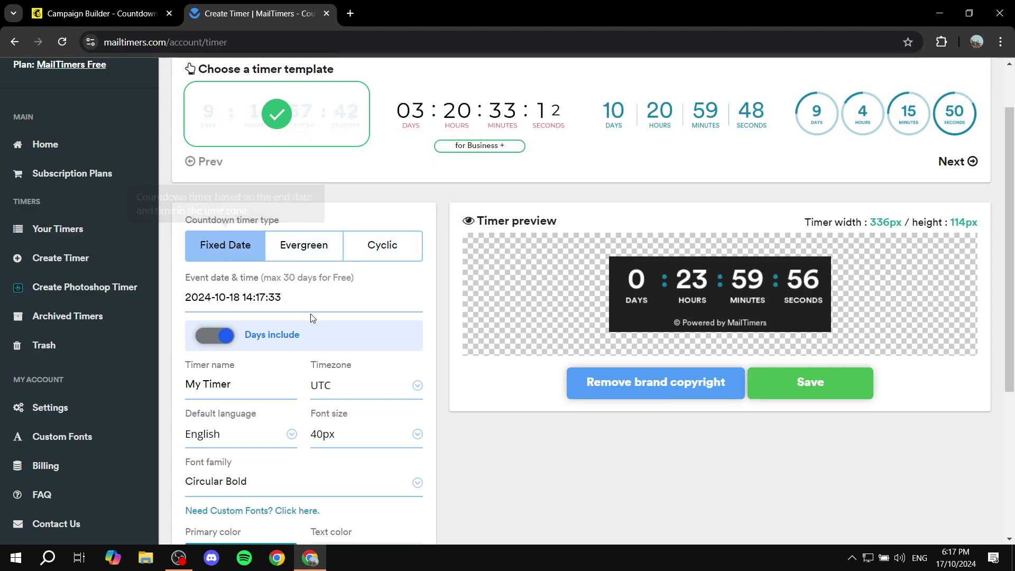
pyautogui.moveTo(251, 288); pyautogui.dragTo(334, 287)
pyautogui.click(331, 288)
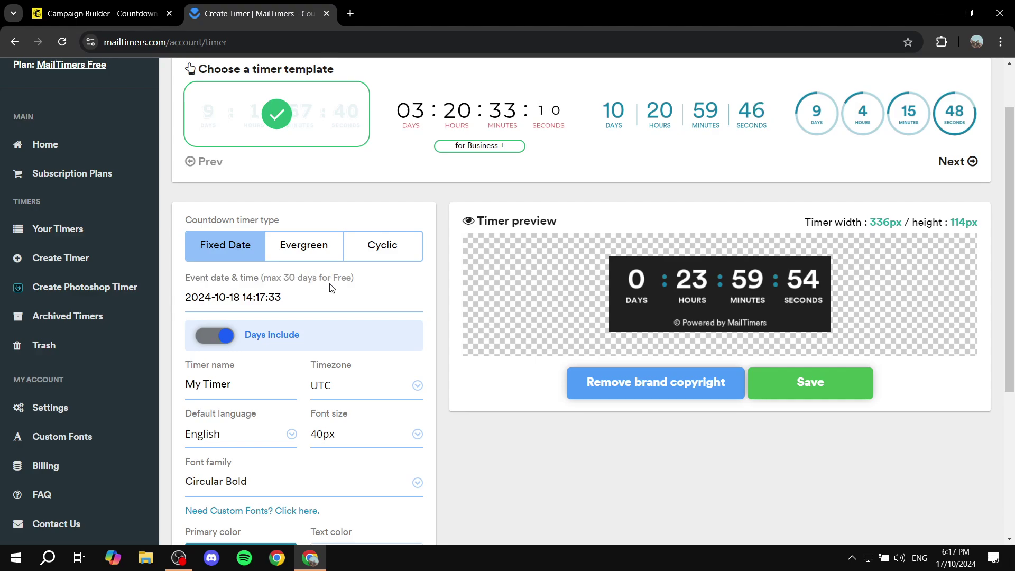
# Pick the 19th in the calendar so the event ends 2024/10/19 14:17
pyautogui.click(336, 297)
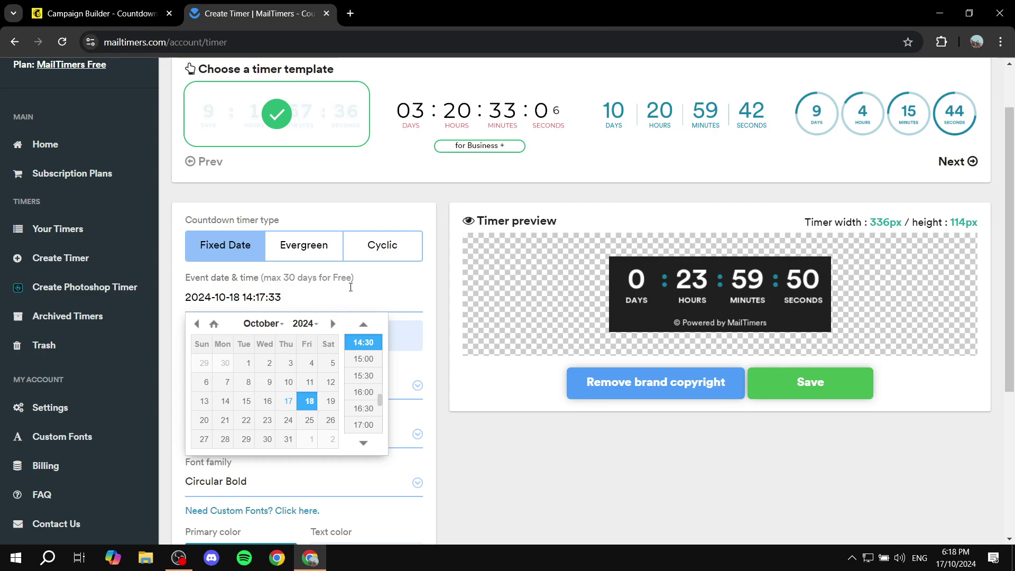
pyautogui.click(351, 280)
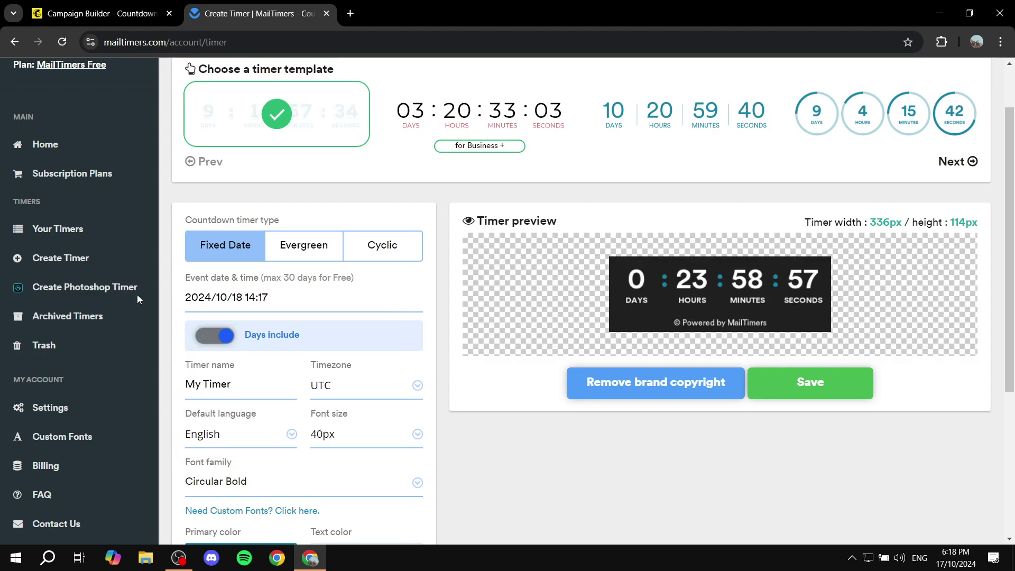
pyautogui.click(277, 302)
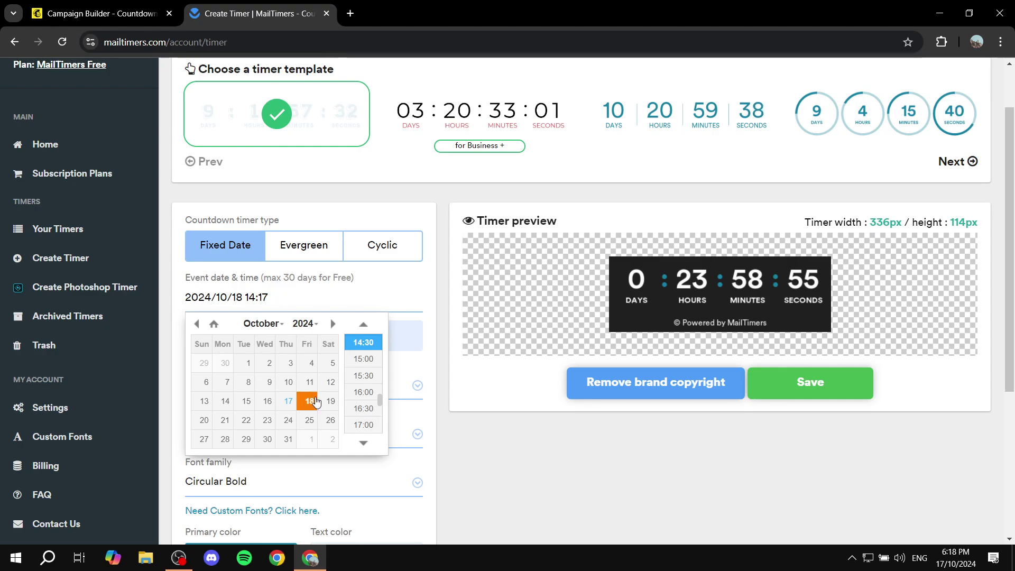
pyautogui.click(330, 406)
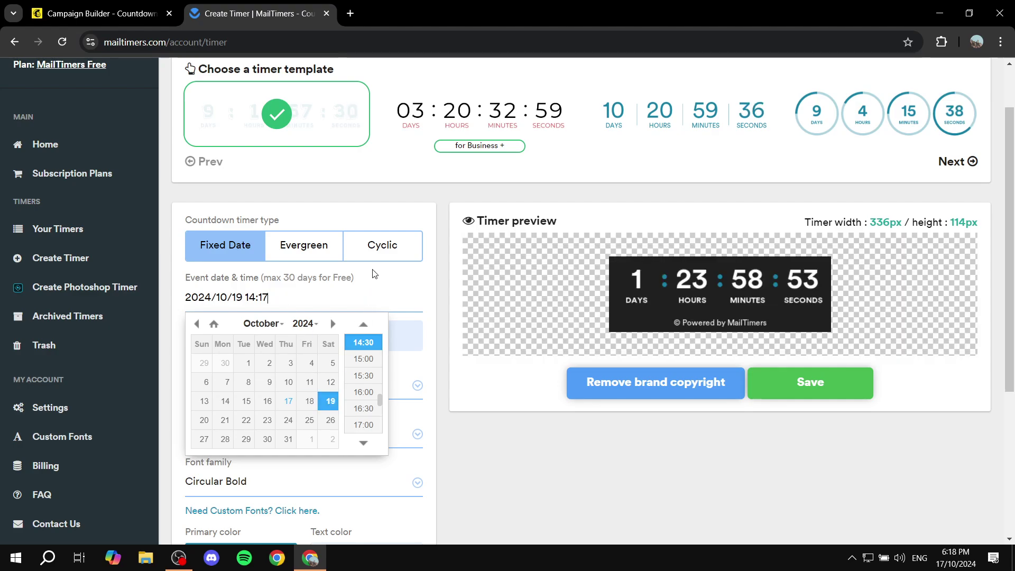
pyautogui.click(374, 273)
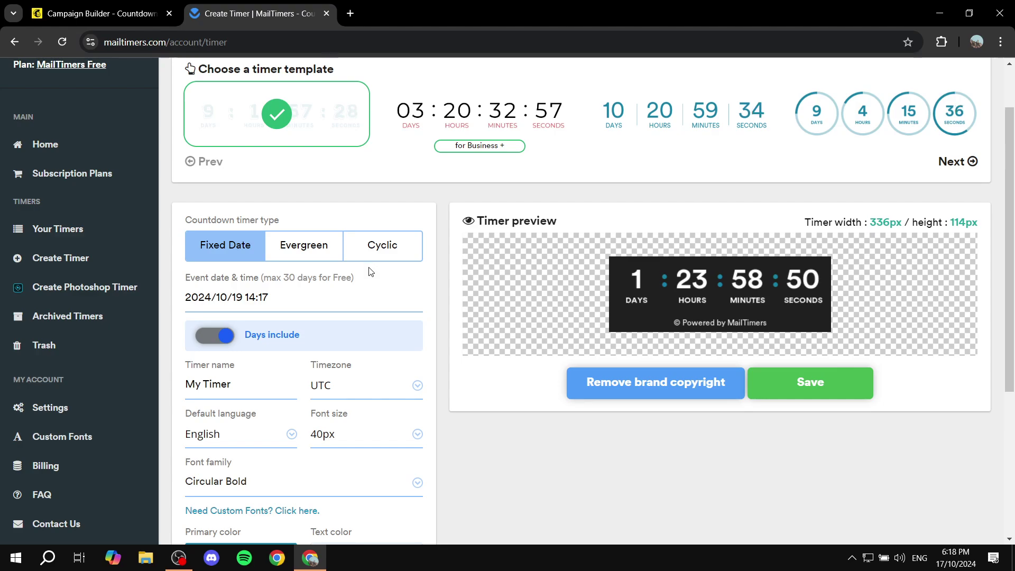
# Rename the timer from 'My Timer' to 'Mailchimp', briefly toggling Advanced Settings
pyautogui.scroll(-1, 367, 280)
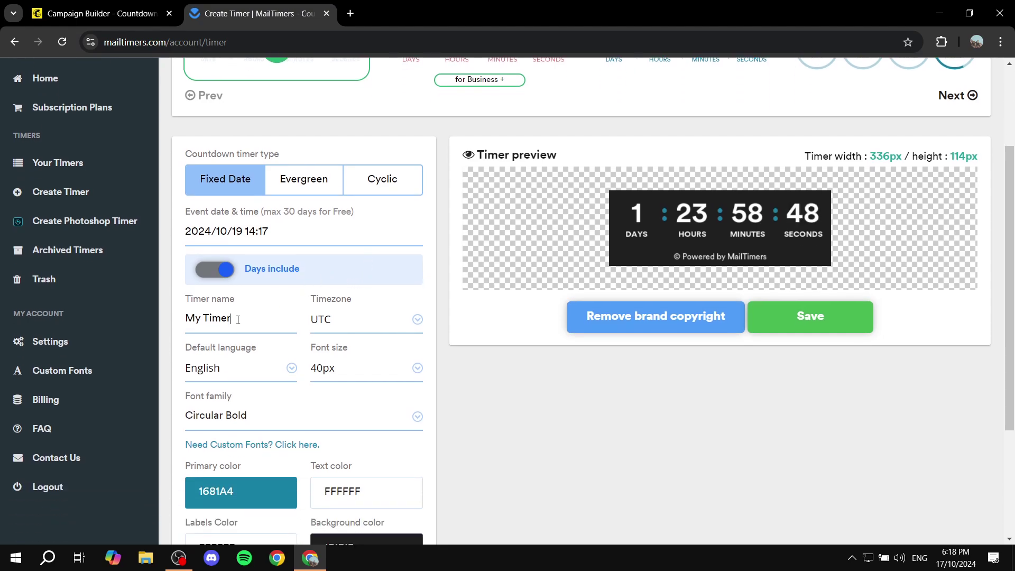
pyautogui.moveTo(235, 318); pyautogui.dragTo(153, 319)
pyautogui.write('Mailchimp')
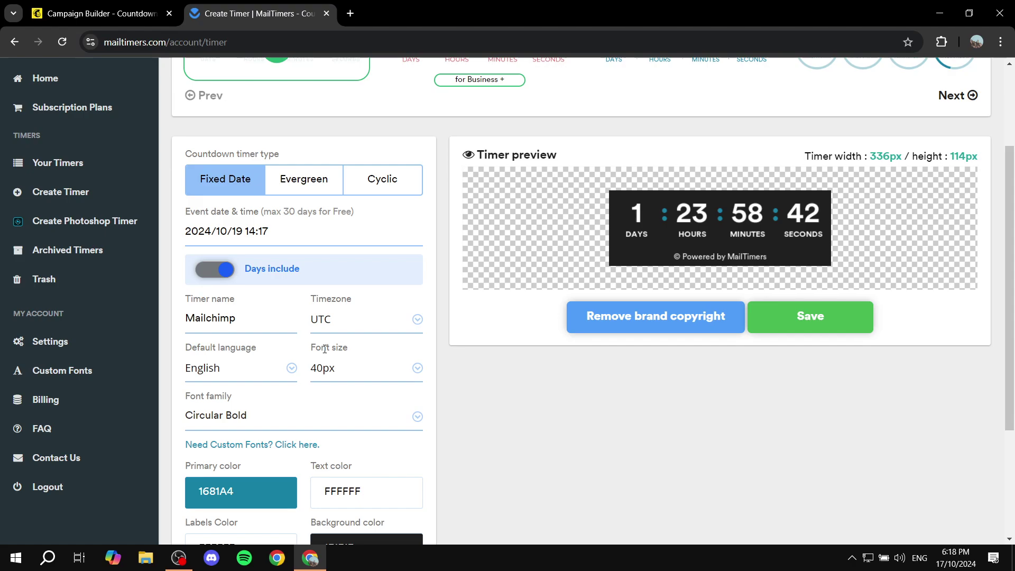
pyautogui.scroll(-2, 275, 354)
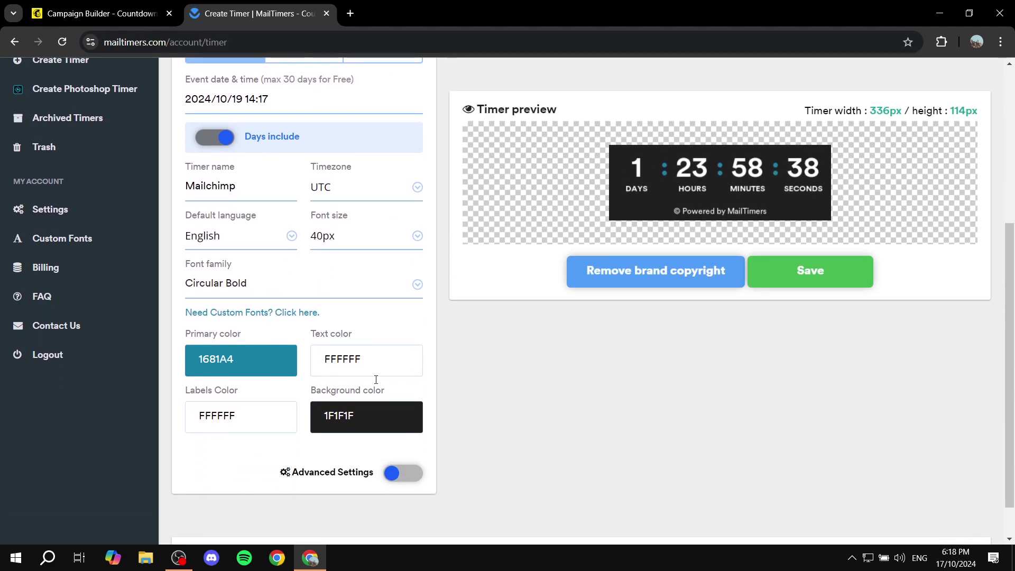
pyautogui.click(401, 473)
pyautogui.scroll(-3, 382, 399)
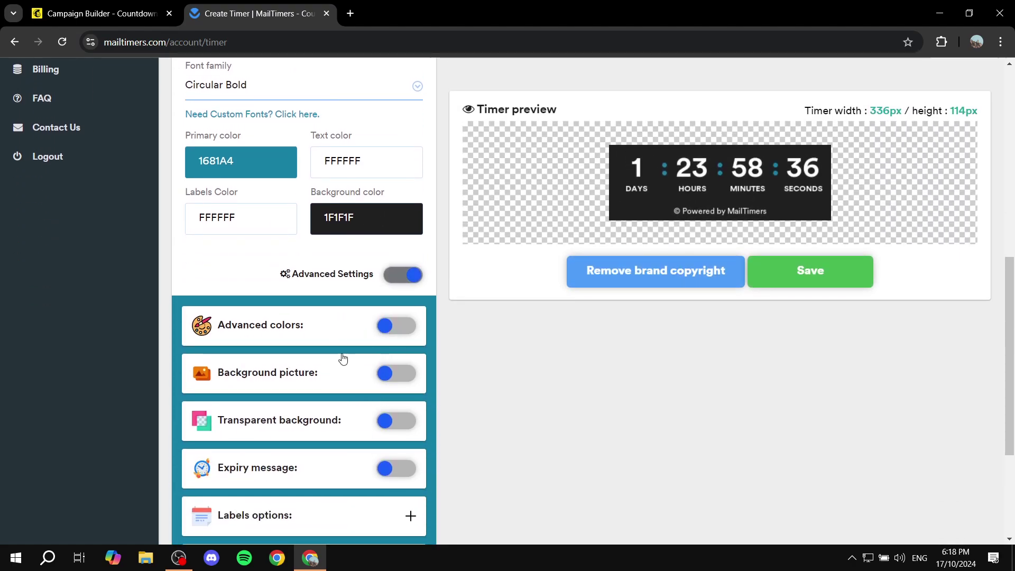
pyautogui.click(402, 275)
pyautogui.scroll(4, 349, 307)
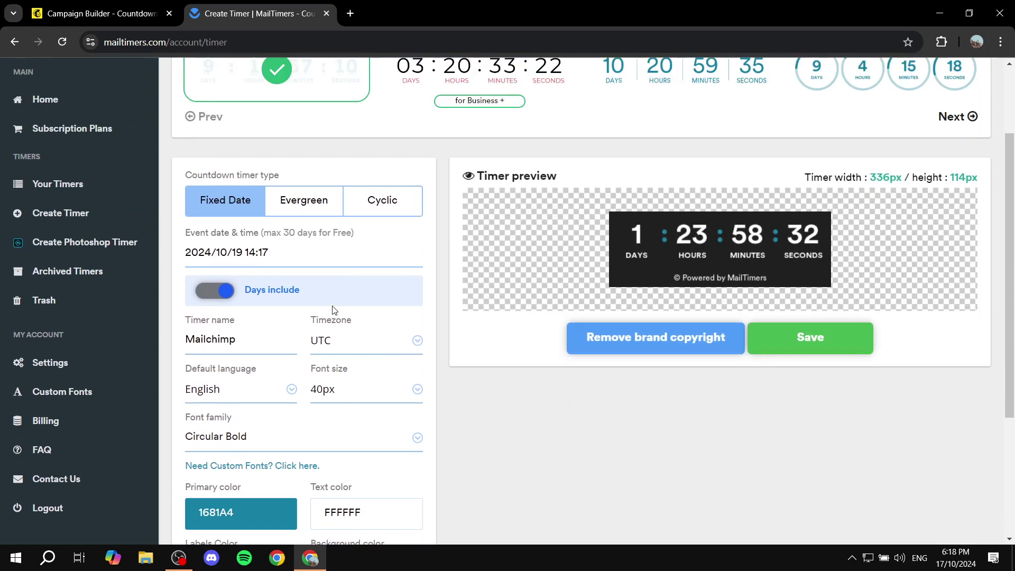
pyautogui.scroll(3, 372, 216)
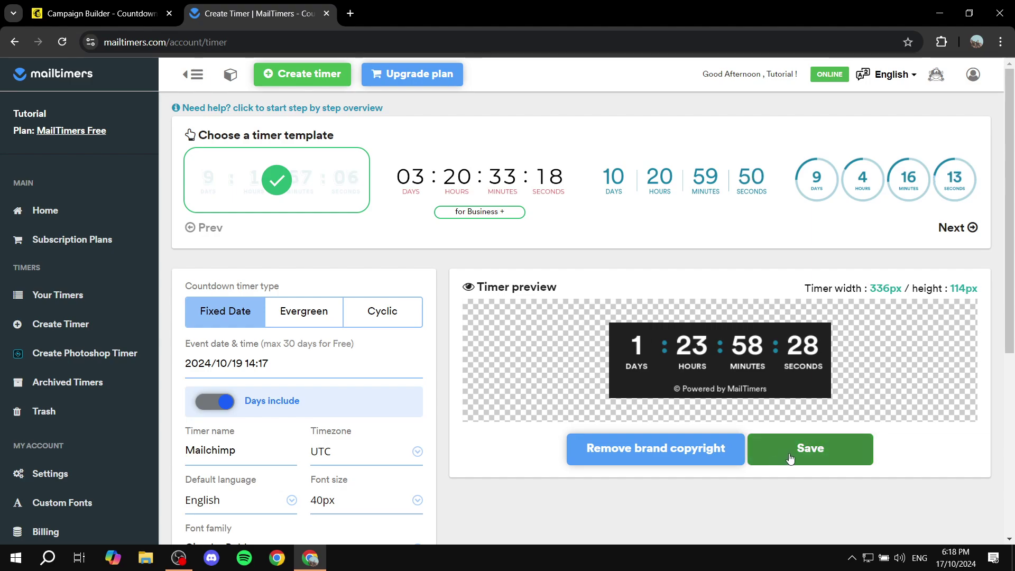
# Save the timer, copy its embed code, and go back to the Mailchimp campaign editor
pyautogui.click(778, 463)
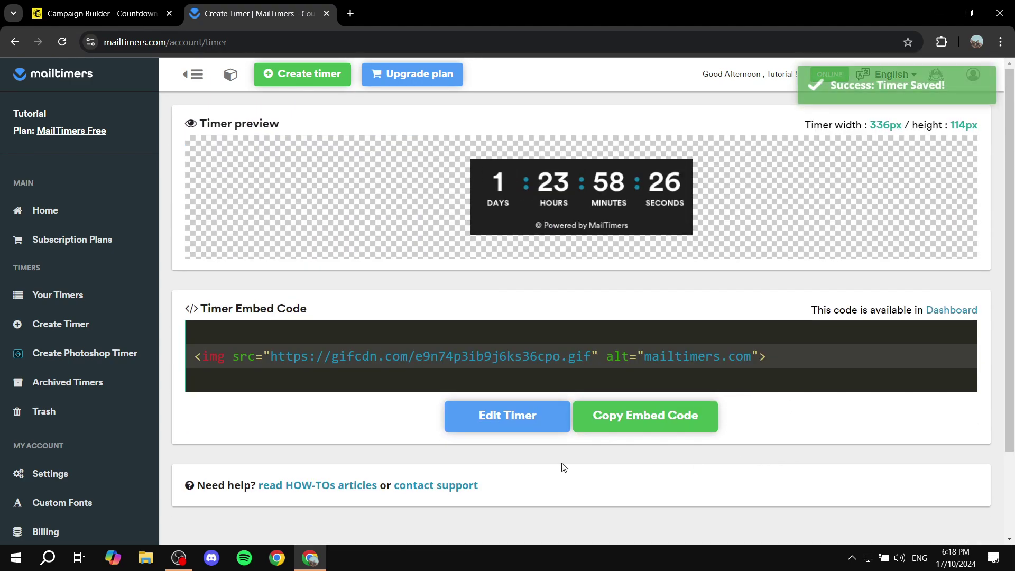
pyautogui.doubleClick(649, 424)
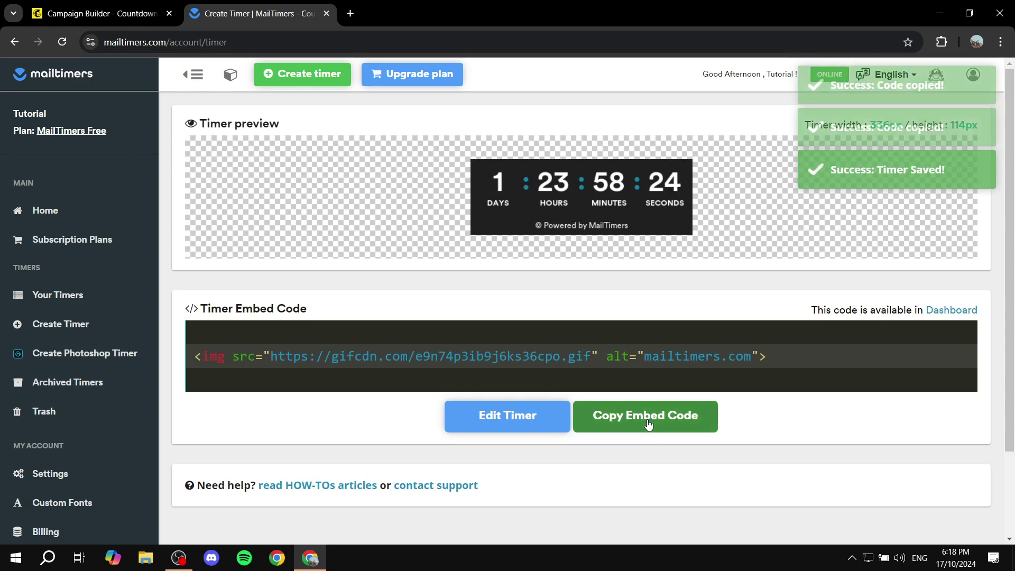
pyautogui.click(139, 5)
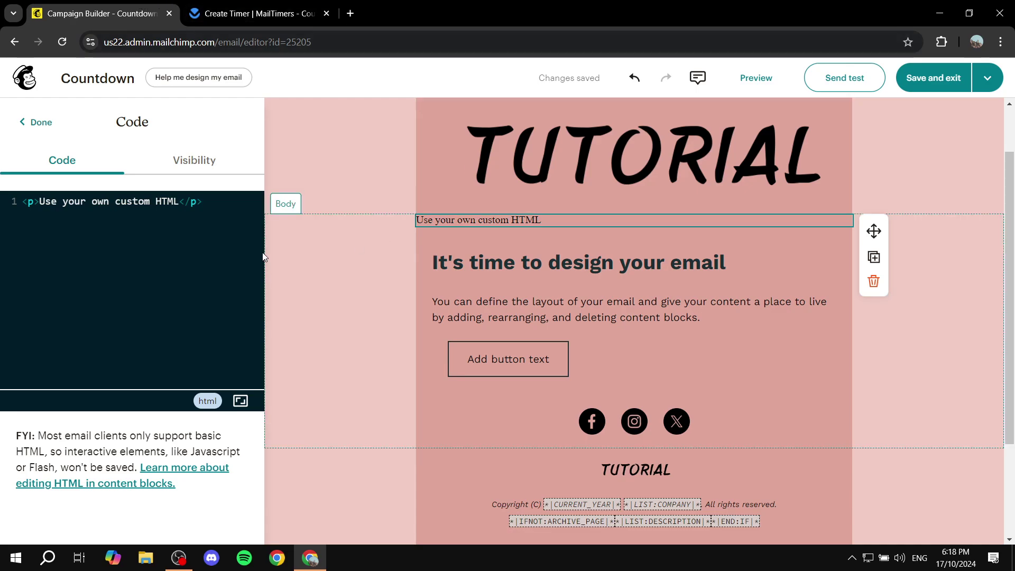
# Replace all of the Code block's placeholder HTML with the pasted timer embed code
pyautogui.click(222, 200)
pyautogui.click(193, 231)
pyautogui.hotkey('ctrl', 'a')
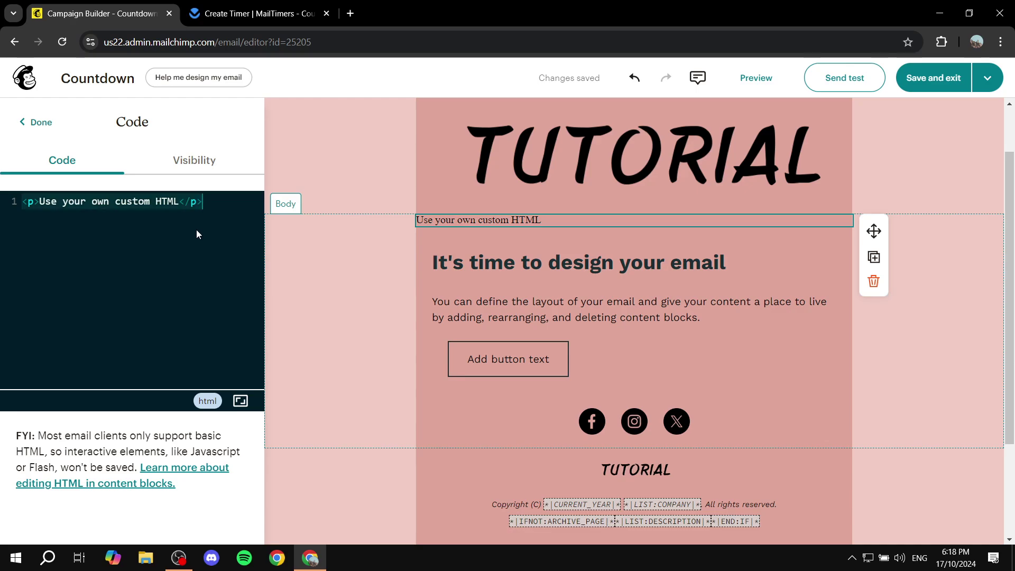
pyautogui.hotkey('ctrl', 'v')
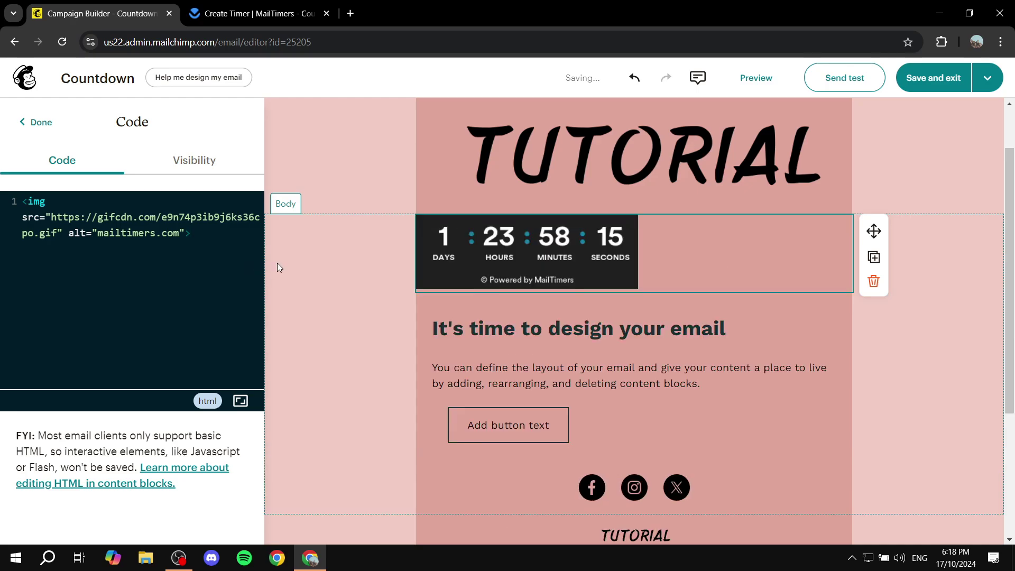
# Check that the countdown GIF shows beneath the TUTORIAL header by reselecting its block
pyautogui.click(360, 275)
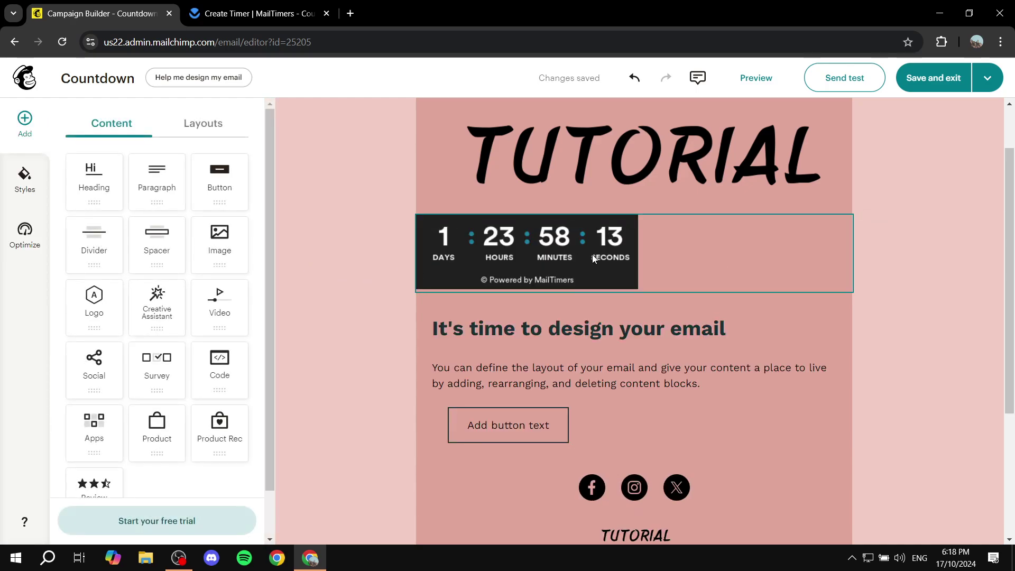
pyautogui.click(633, 258)
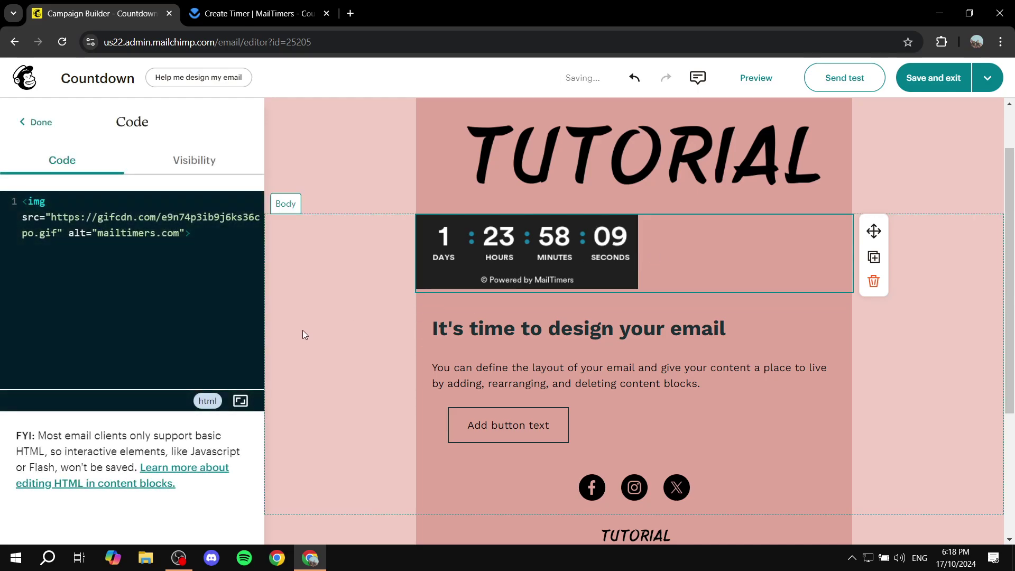
pyautogui.scroll(-5, 490, 320)
pyautogui.scroll(4, 472, 245)
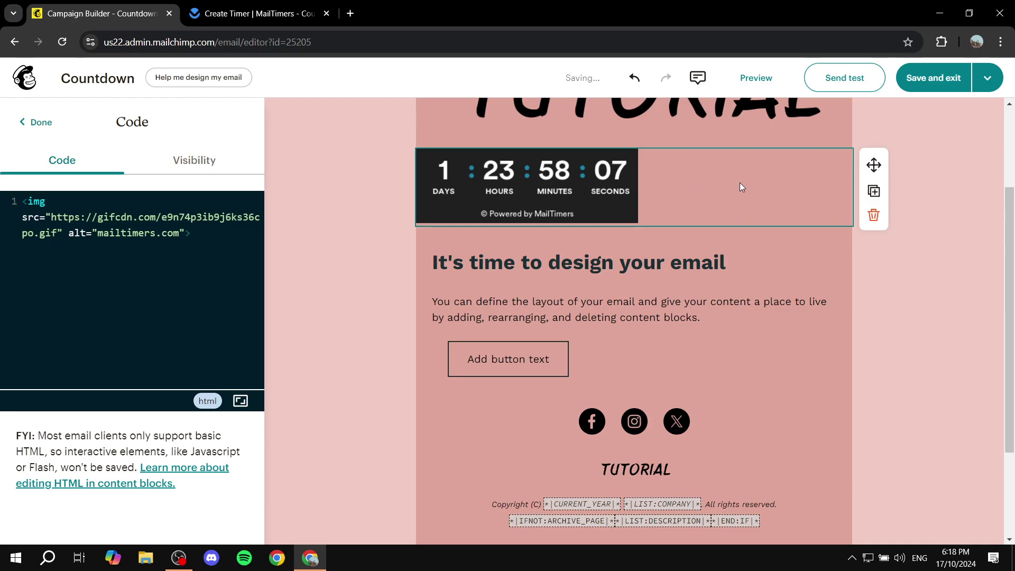
pyautogui.click(887, 167)
pyautogui.click(822, 170)
# Reopen the saved MailTimers timer for editing with Advanced Settings enabled
pyautogui.click(259, 13)
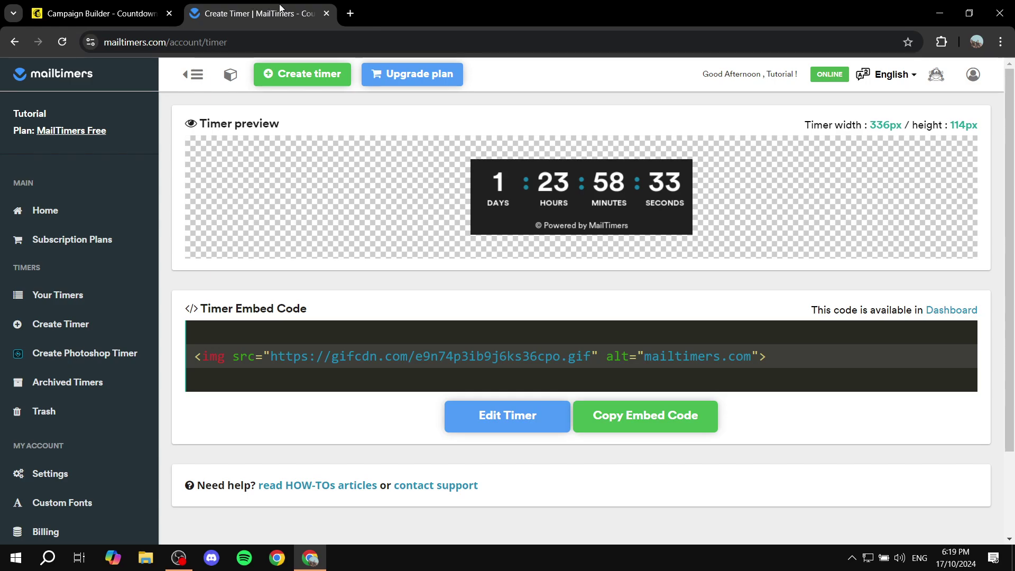
pyautogui.click(523, 429)
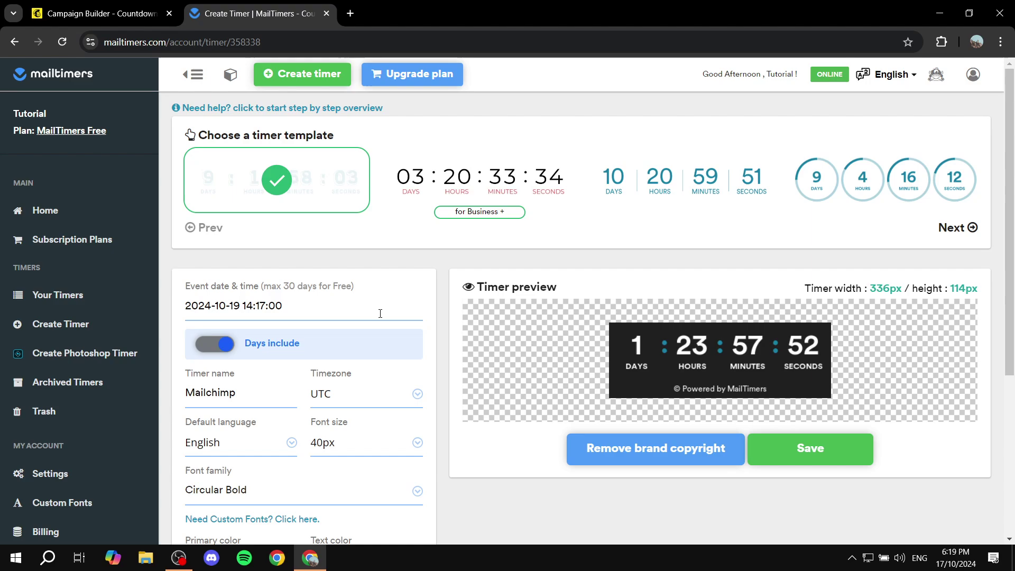
pyautogui.scroll(-5, 380, 313)
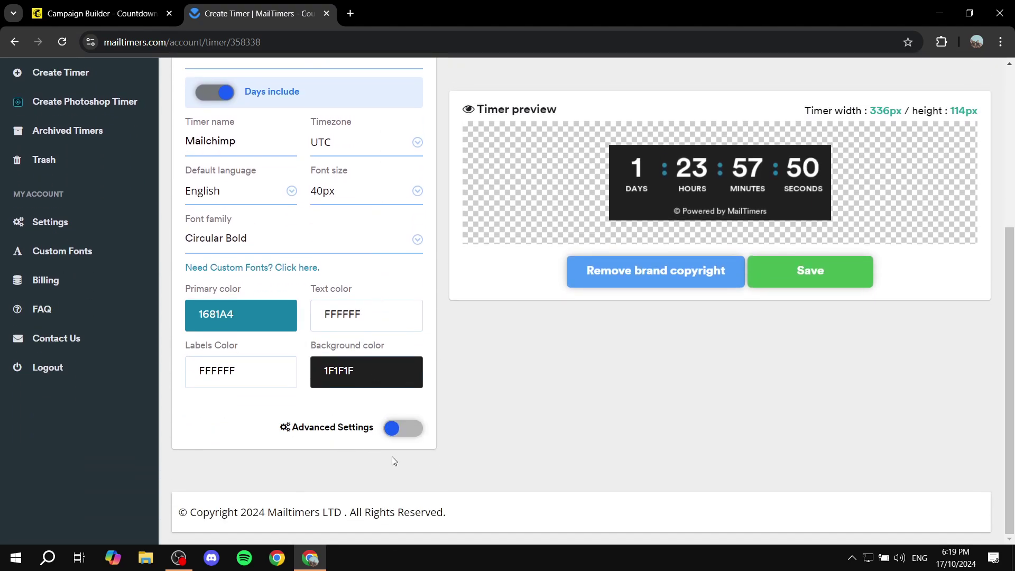
pyautogui.click(402, 428)
# Push the Items offset slider to maximum, widening the timer to 636px by 114px
pyautogui.scroll(-3, 355, 414)
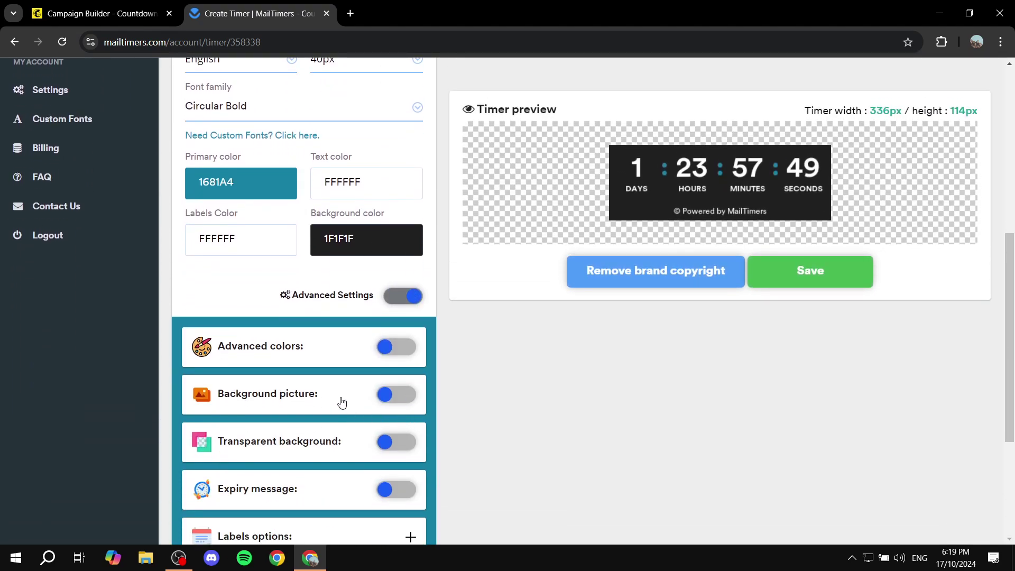
pyautogui.scroll(-1, 328, 402)
pyautogui.scroll(-1, 290, 419)
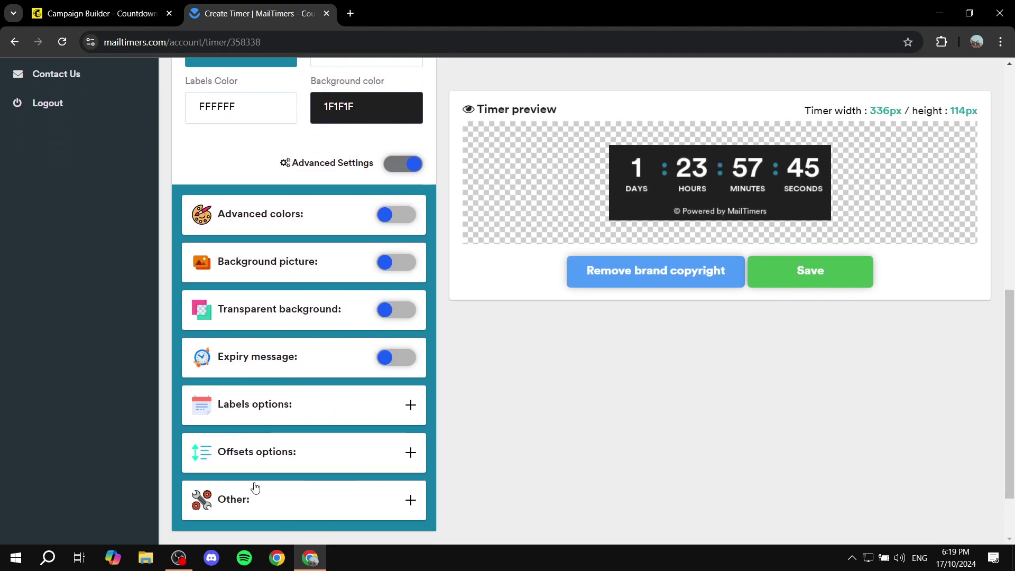
pyautogui.click(300, 458)
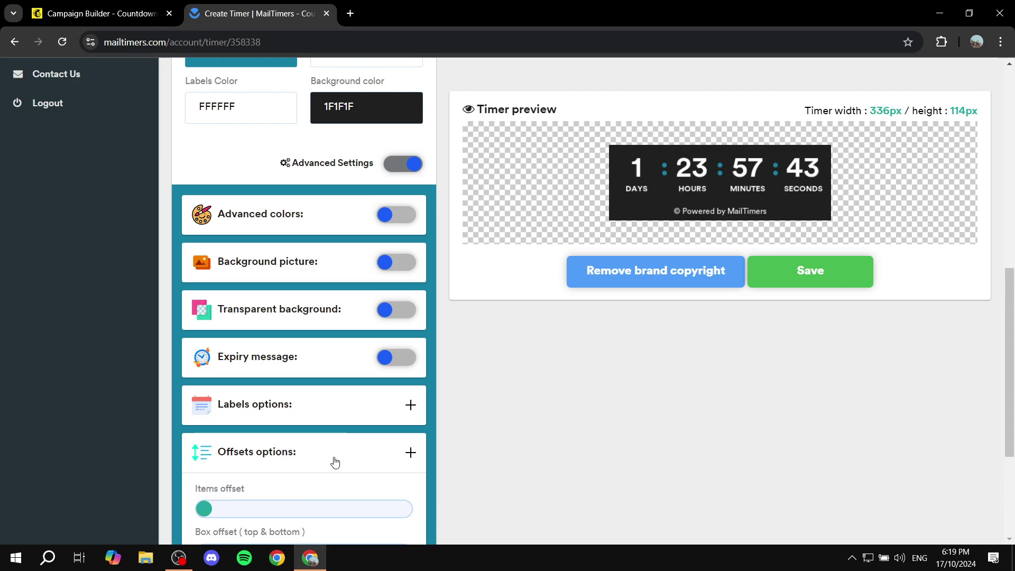
pyautogui.scroll(-3, 341, 451)
pyautogui.moveTo(209, 388); pyautogui.dragTo(539, 387)
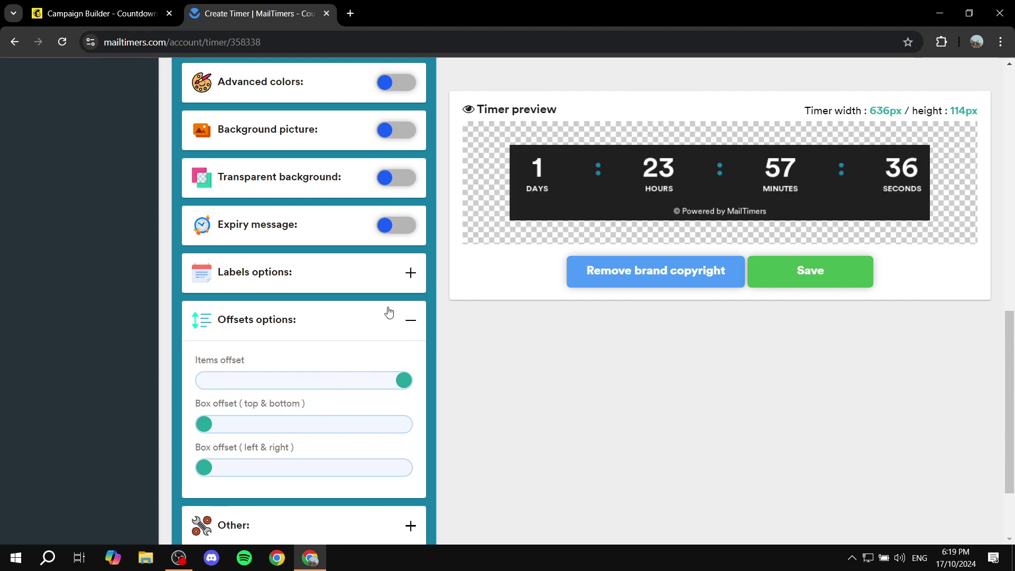
pyautogui.scroll(7, 386, 313)
pyautogui.scroll(-3, 386, 317)
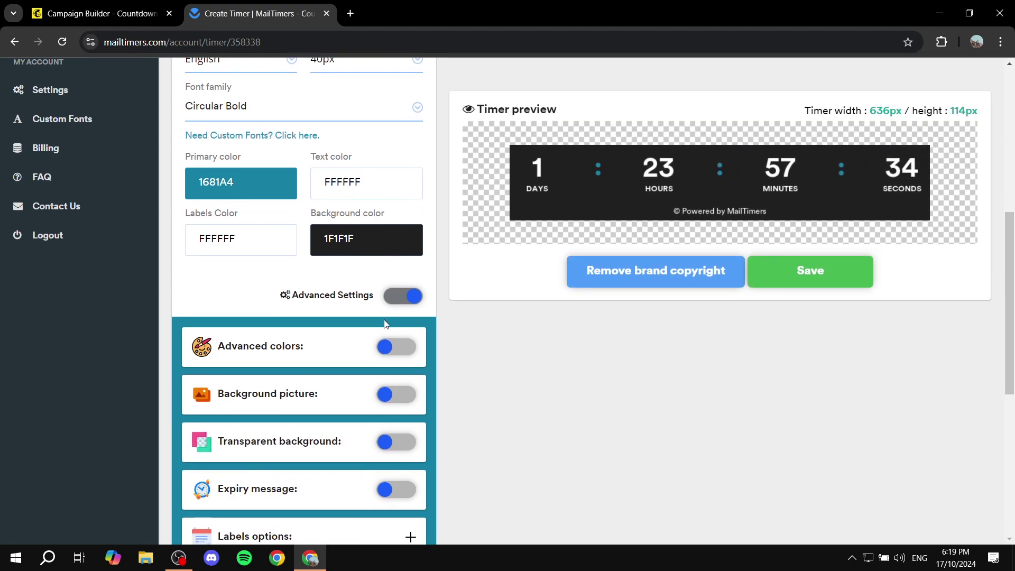
pyautogui.scroll(7, 375, 316)
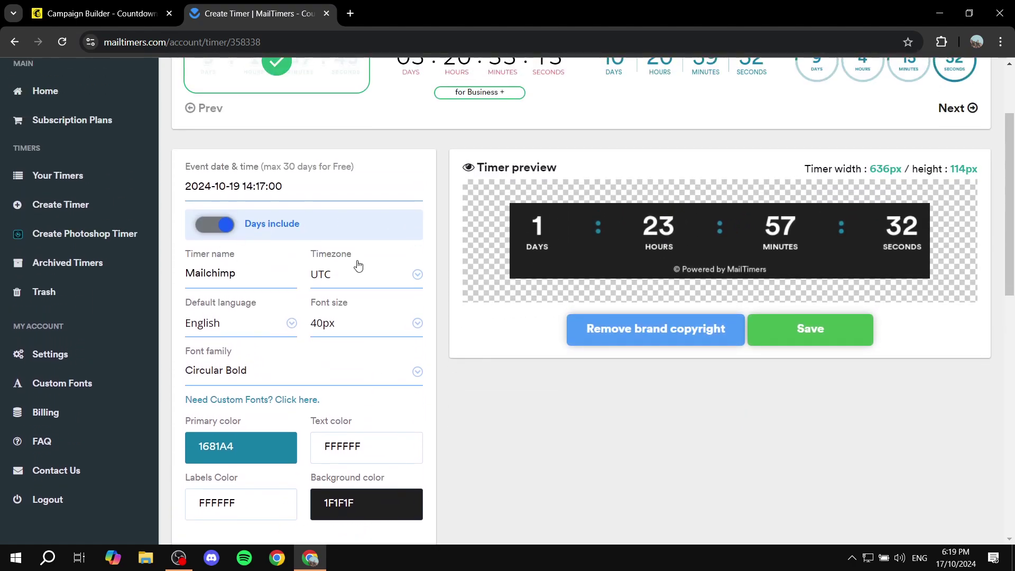